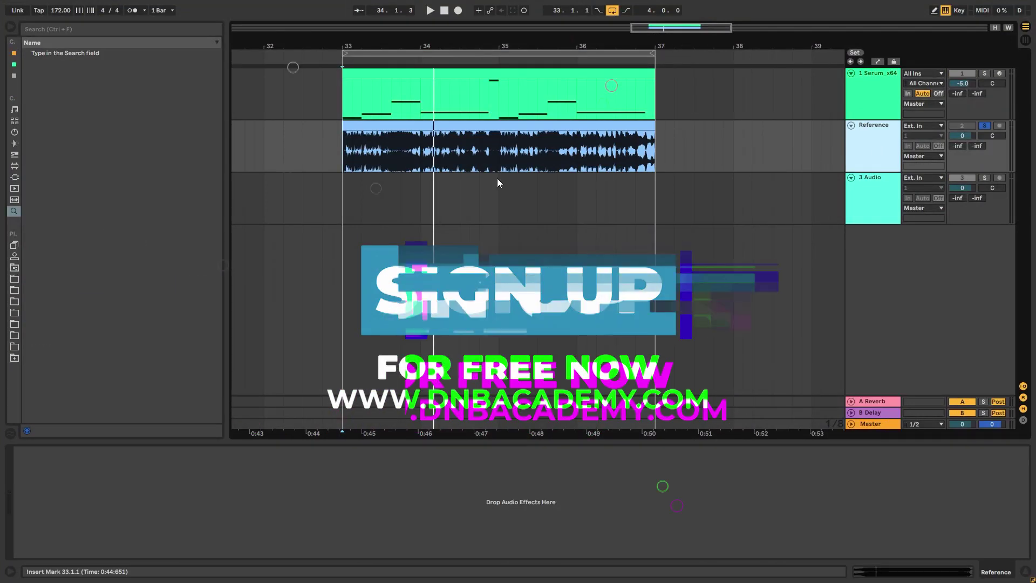
Step: Set the Serum bass to -2.6 dB and Reference to -1.0 dB, then compare them in playback
click(497, 178)
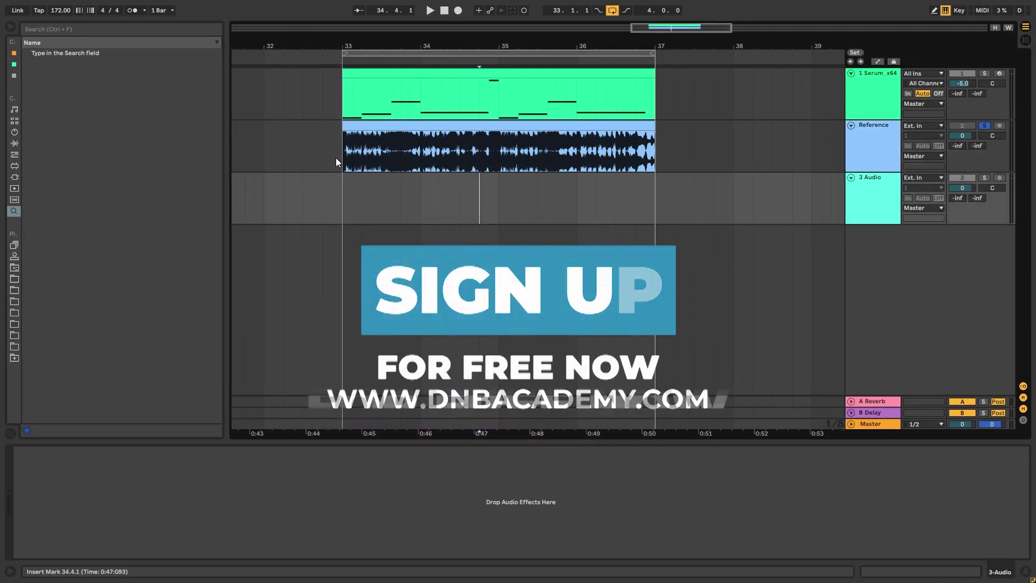
click(339, 156)
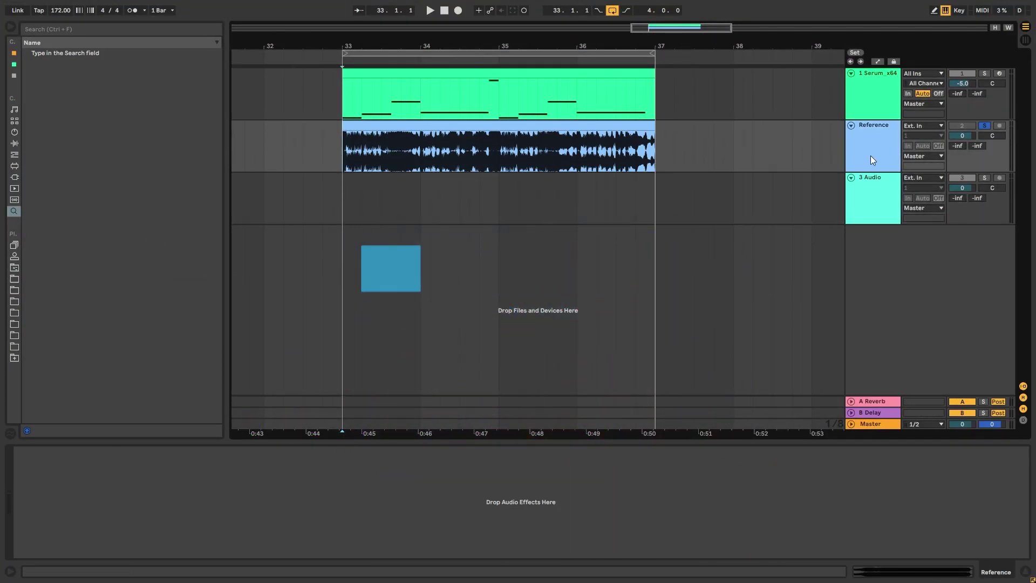
drag(964, 84, 964, 76)
drag(963, 135, 975, 139)
key(space)
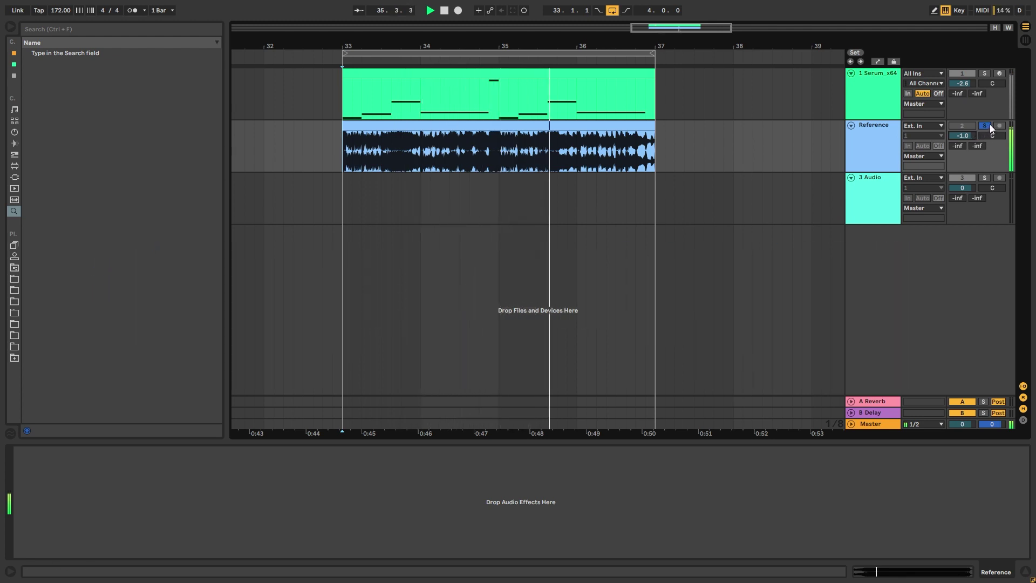
click(987, 125)
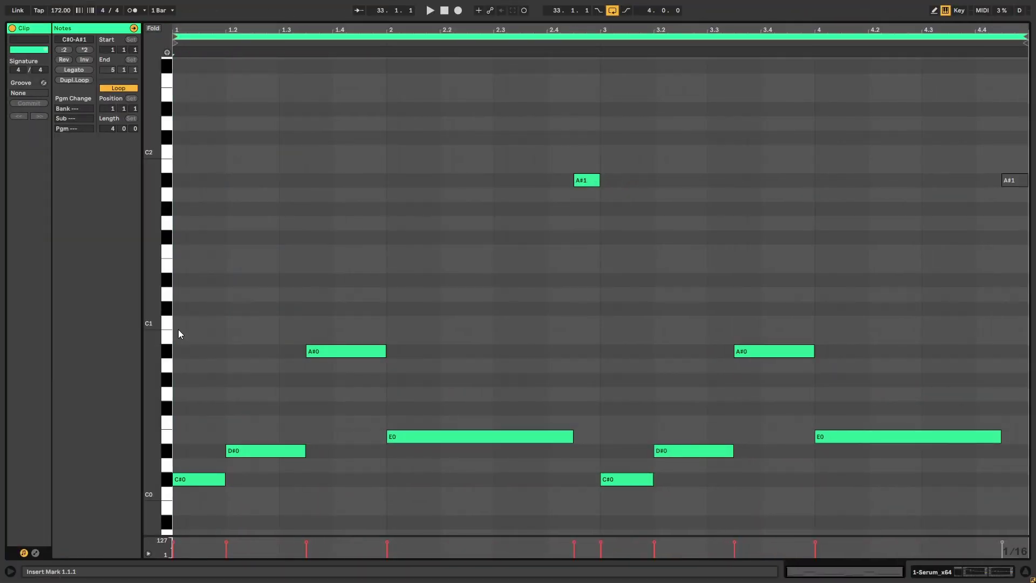
Step: Play back the bass clip's MIDI notes in the piano roll
key(space)
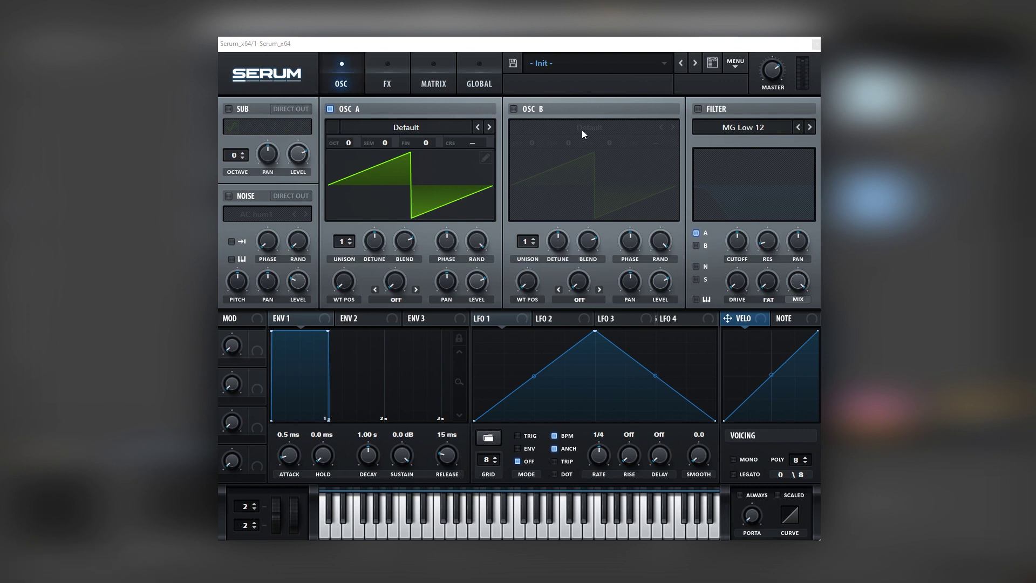
Step: Give oscillator A 7 unison voices and turn on the filter as MG Low 24
drag(346, 242, 355, 190)
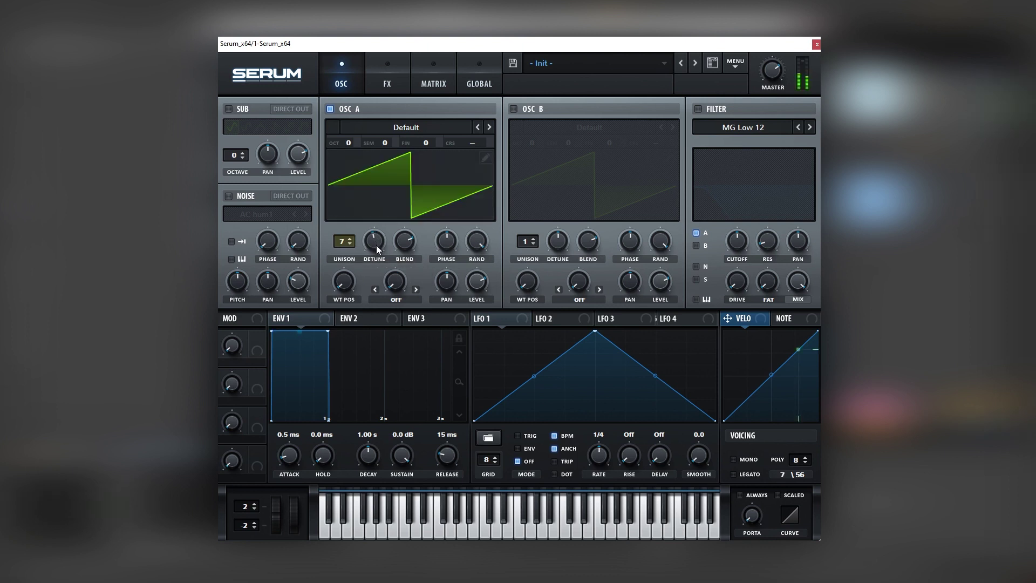
click(711, 110)
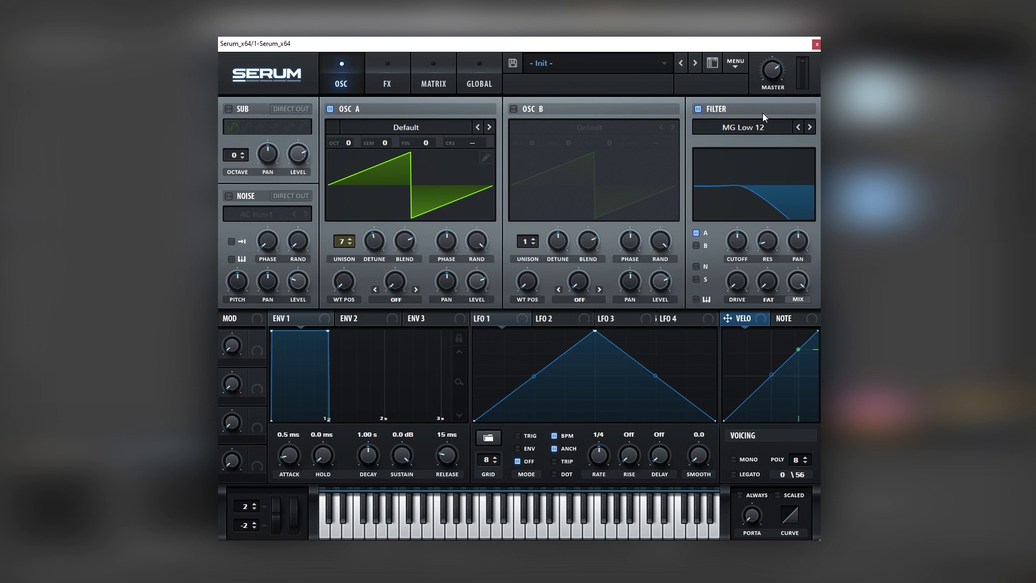
click(810, 127)
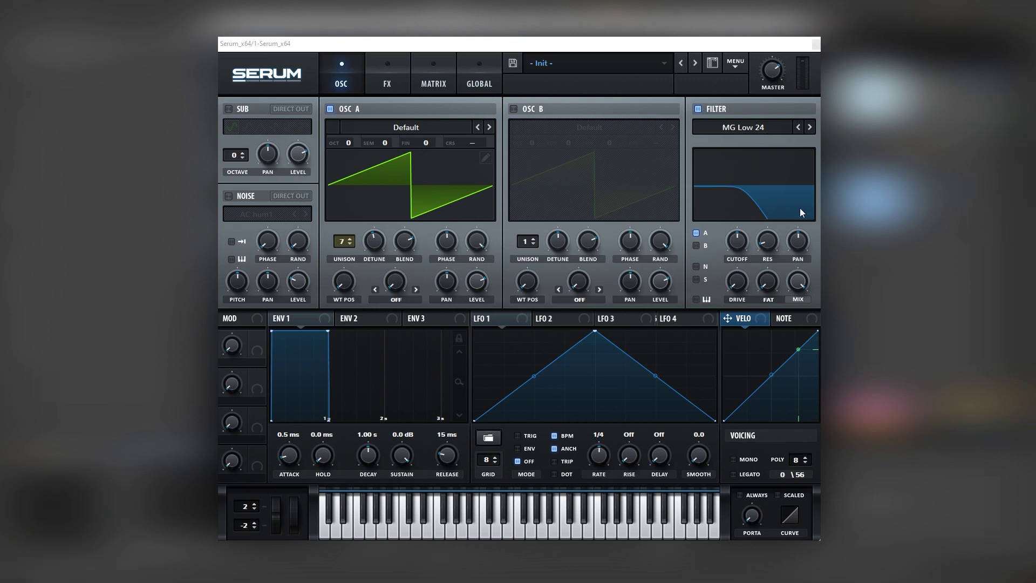
Step: Drop cutoff to about 185 Hz and route LFO 1 to it as a concave ENV-mode decay
drag(735, 240, 732, 246)
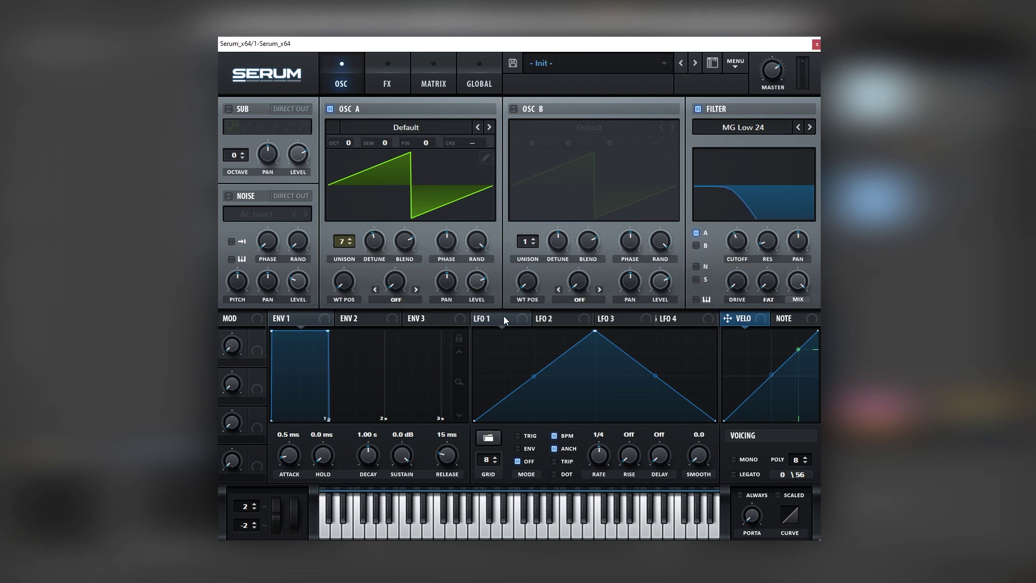
drag(665, 268, 726, 238)
drag(595, 331, 474, 331)
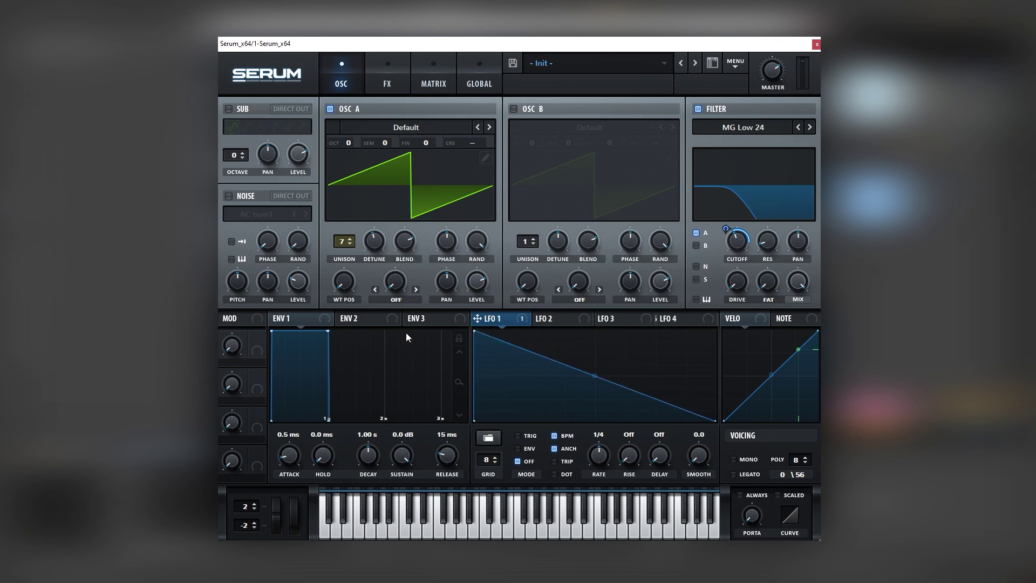
click(528, 449)
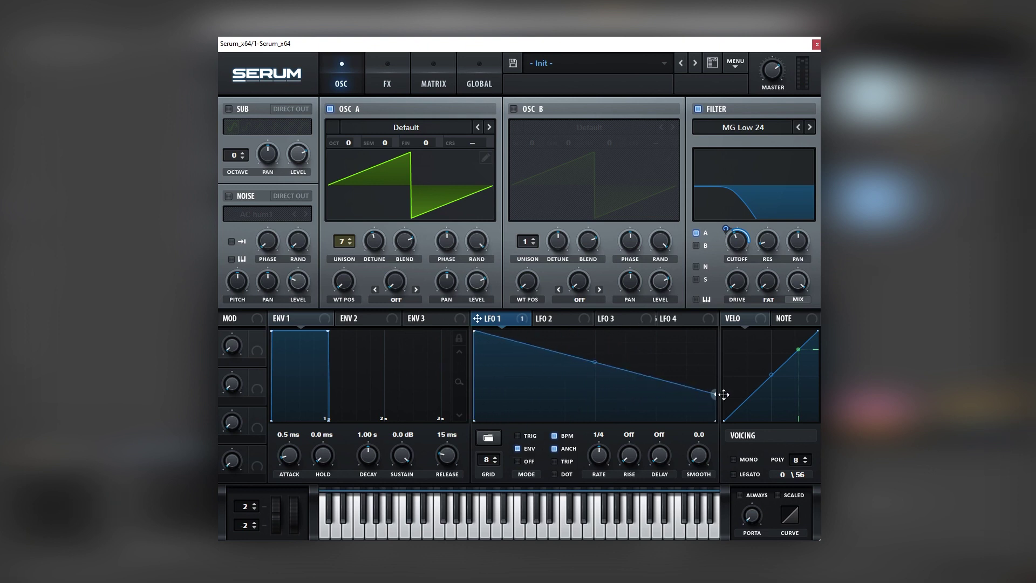
drag(595, 375, 593, 387)
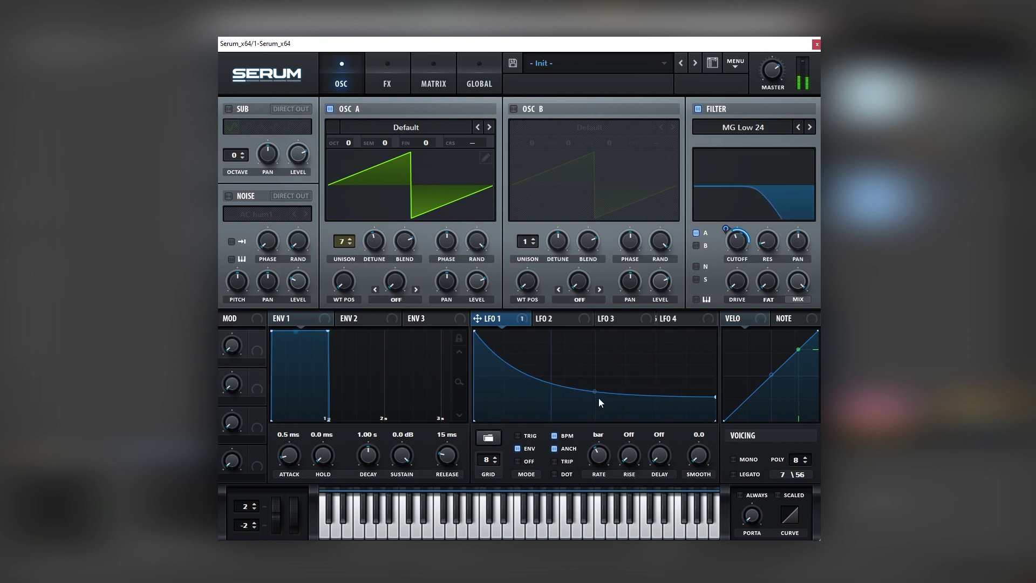
Step: Enable filter keytracking and bring the cutoff down to about 253 Hz
click(697, 300)
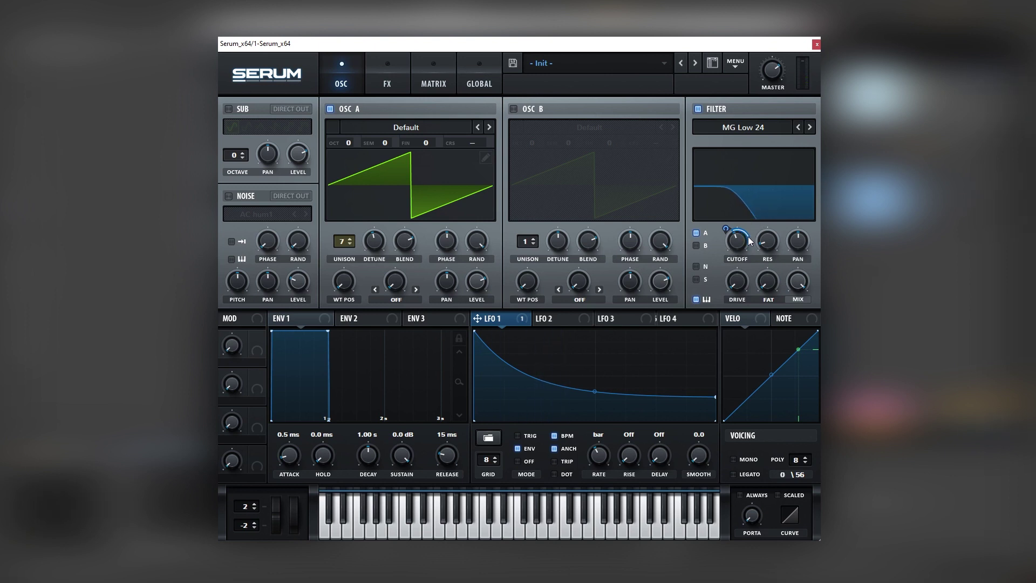
mouse_move(741, 247)
drag(740, 246, 737, 262)
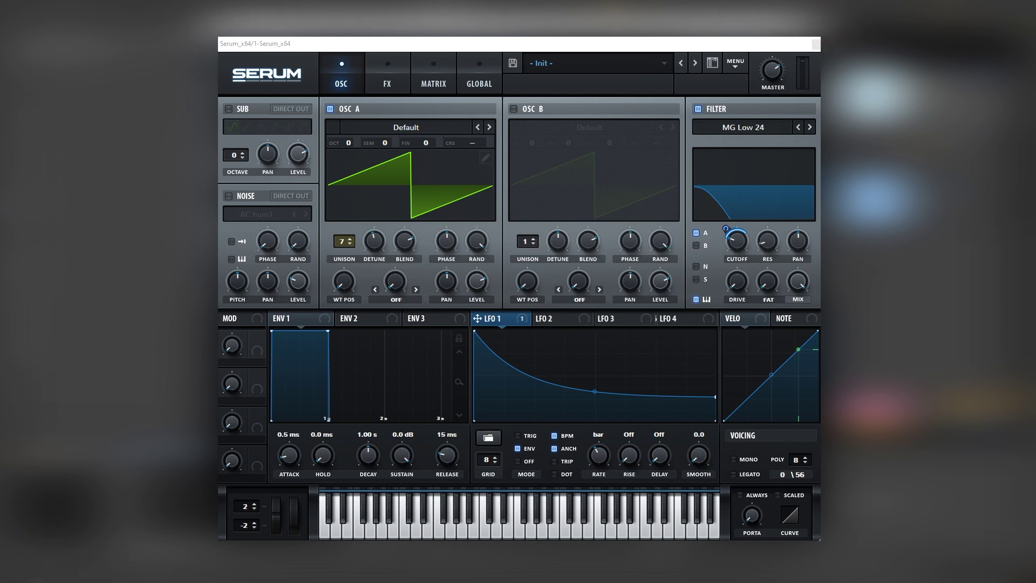
Step: Route LFO 2 to oscillator A's level as a retriggered, concave downward ramp with adjusted rate
click(556, 319)
drag(540, 318, 476, 281)
drag(594, 331, 476, 331)
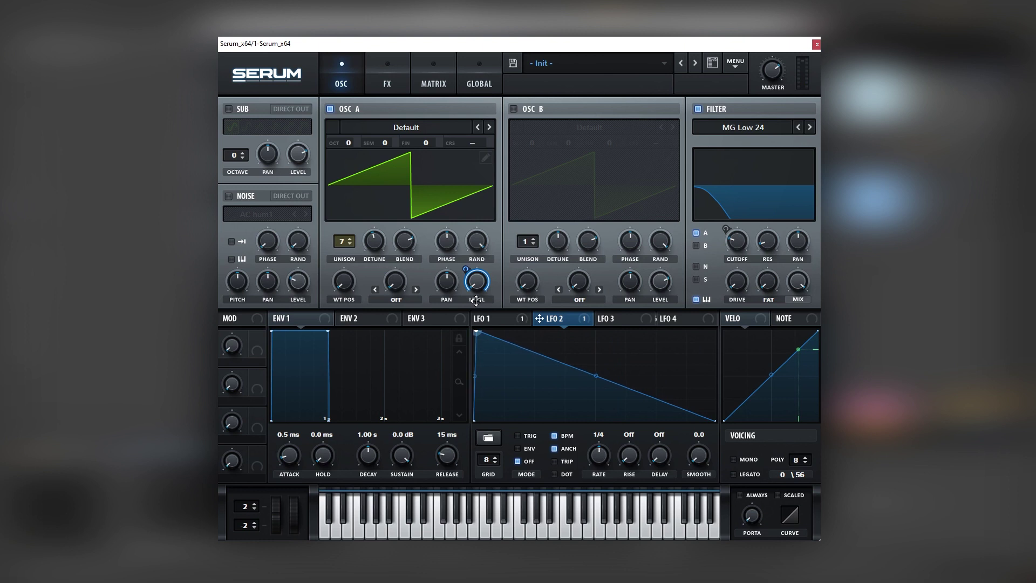
click(528, 437)
drag(599, 453, 601, 459)
drag(715, 419, 738, 392)
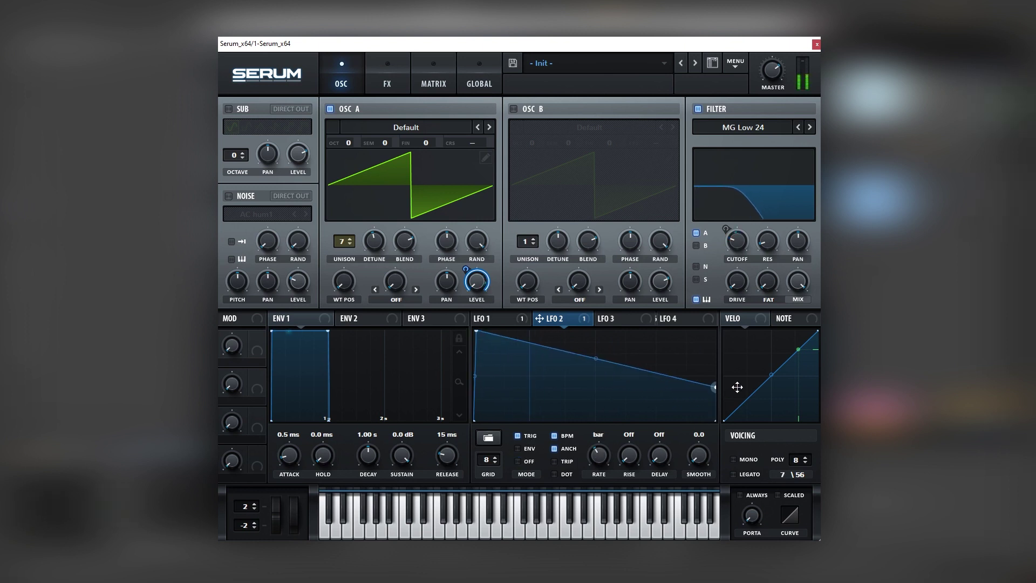
drag(596, 361, 596, 373)
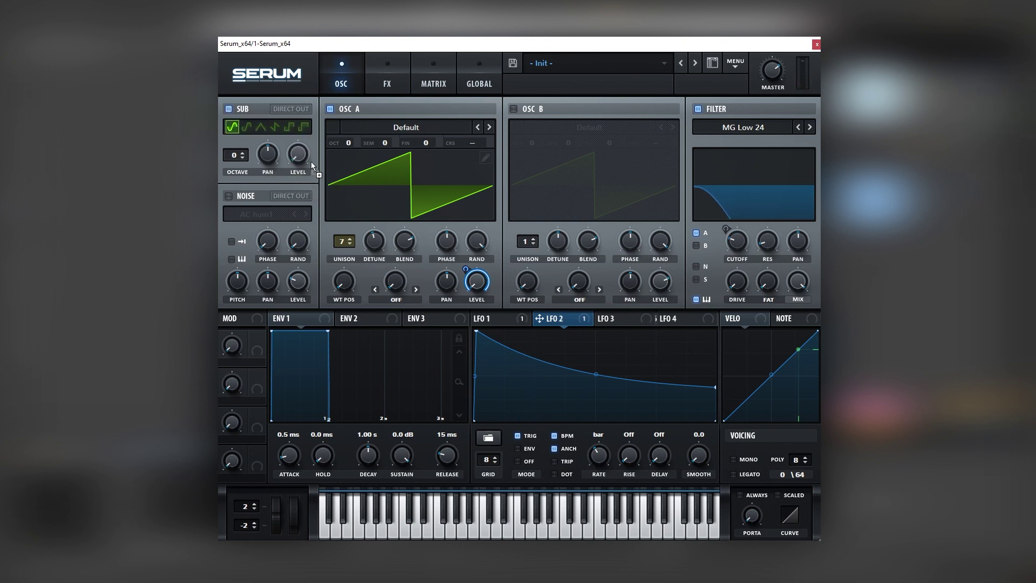
Step: Modulate the sub level with LFO 2 and enable oscillator B with the Basic Shapes wavetable
drag(304, 160, 299, 156)
click(513, 108)
click(529, 130)
mouse_move(579, 166)
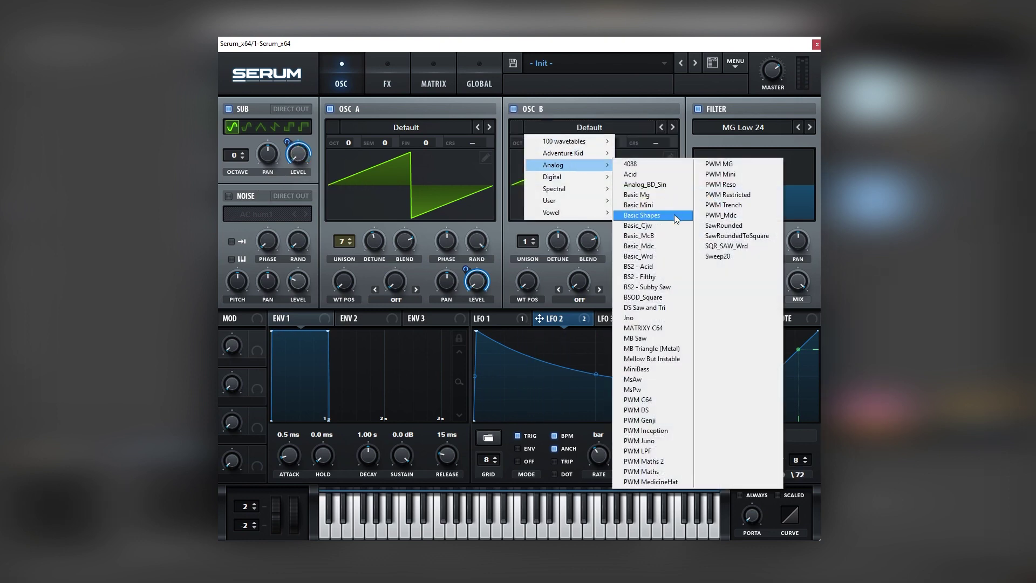
click(675, 215)
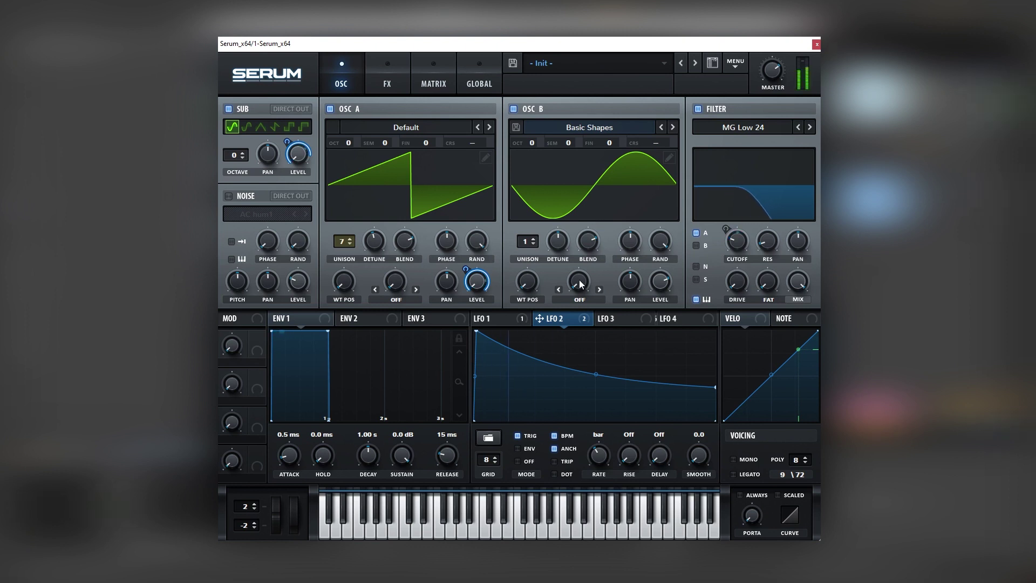
Step: Route LFO 2 to oscillator B's level at depth 65 and raise the filter resonance
drag(632, 302, 663, 260)
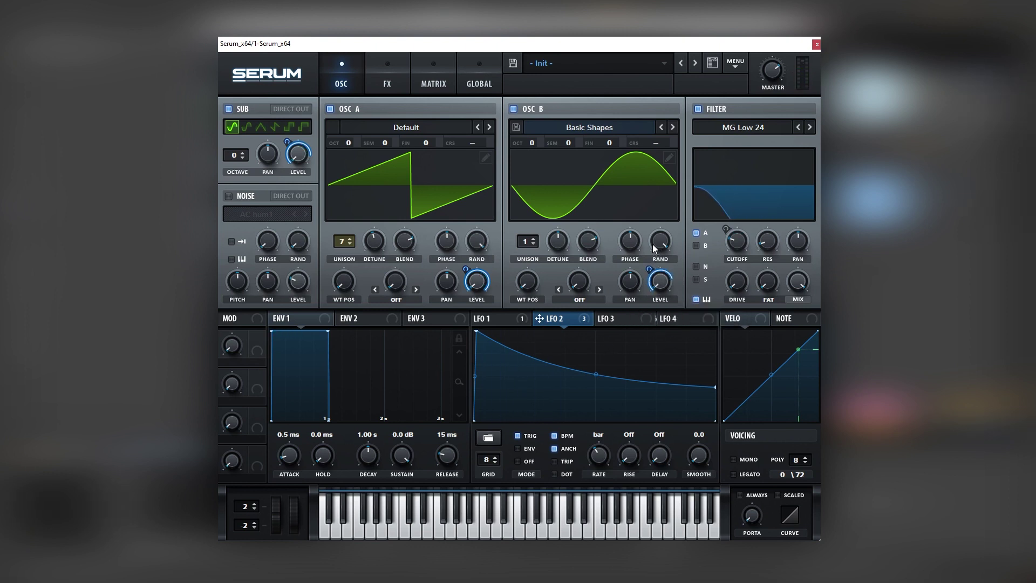
mouse_move(648, 269)
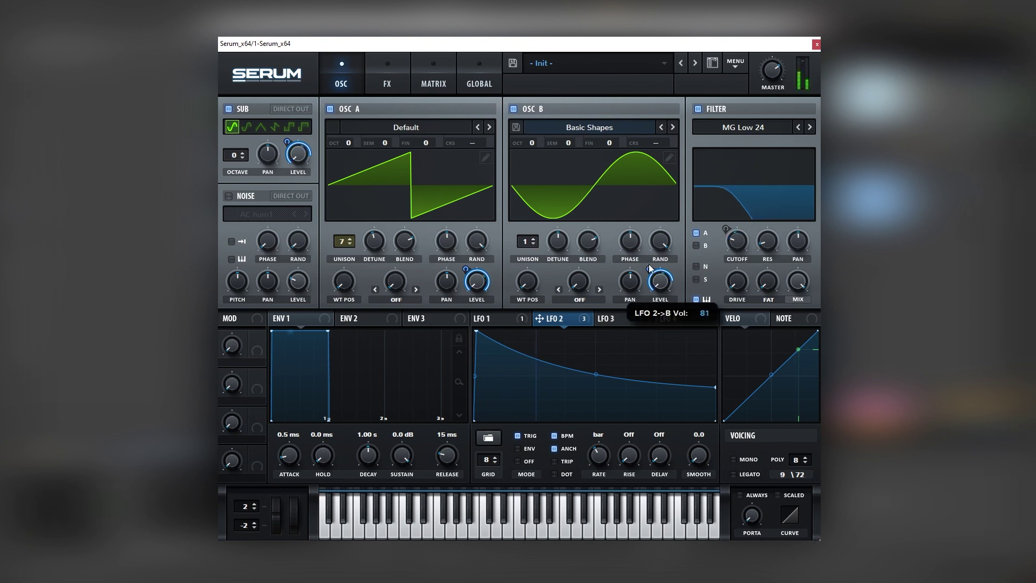
drag(649, 266, 649, 273)
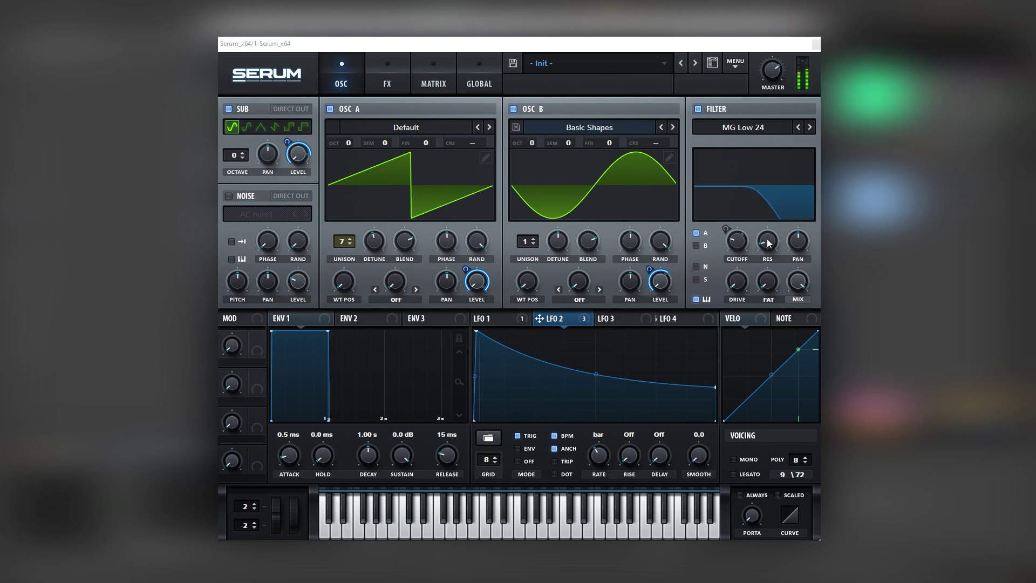
drag(768, 238, 773, 268)
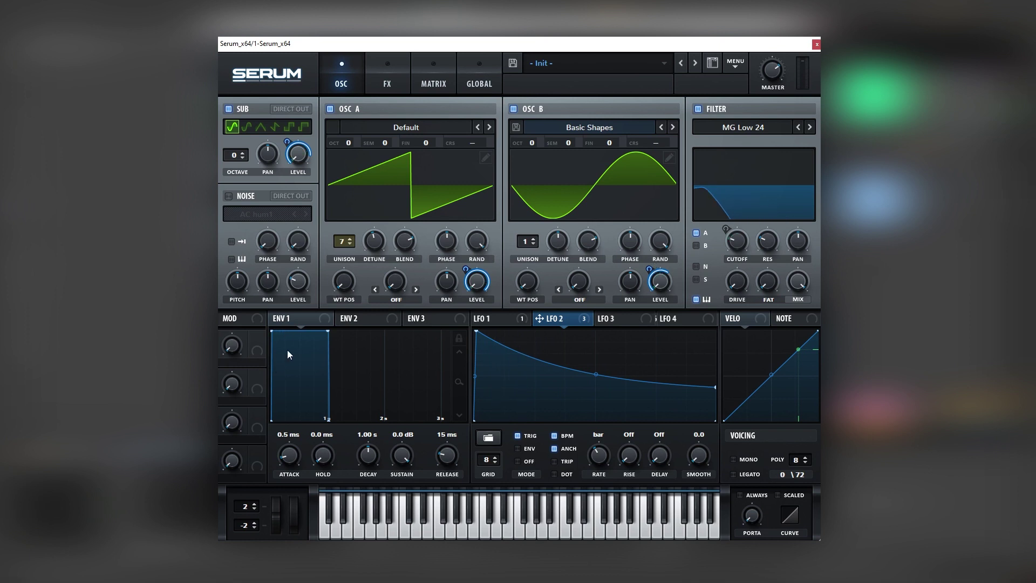
Step: Reshape LFO 1's decay curve and assign Macro 2 to the filter cutoff
click(505, 318)
drag(594, 389, 587, 353)
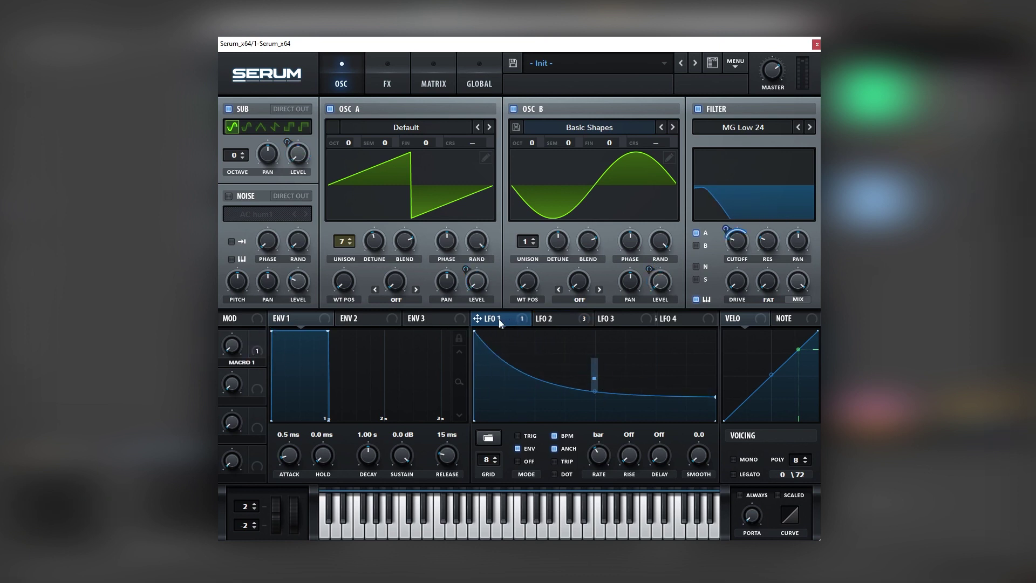
drag(256, 377, 738, 241)
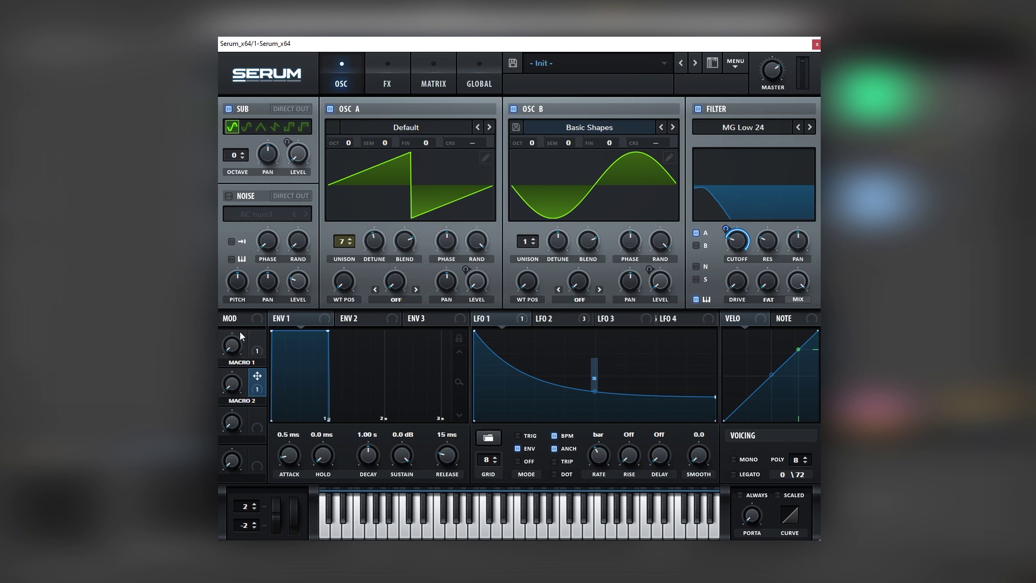
Step: Raise Macro 1 to 38% and turn Macro 2 up to sweep the cutoff
drag(231, 348, 288, 265)
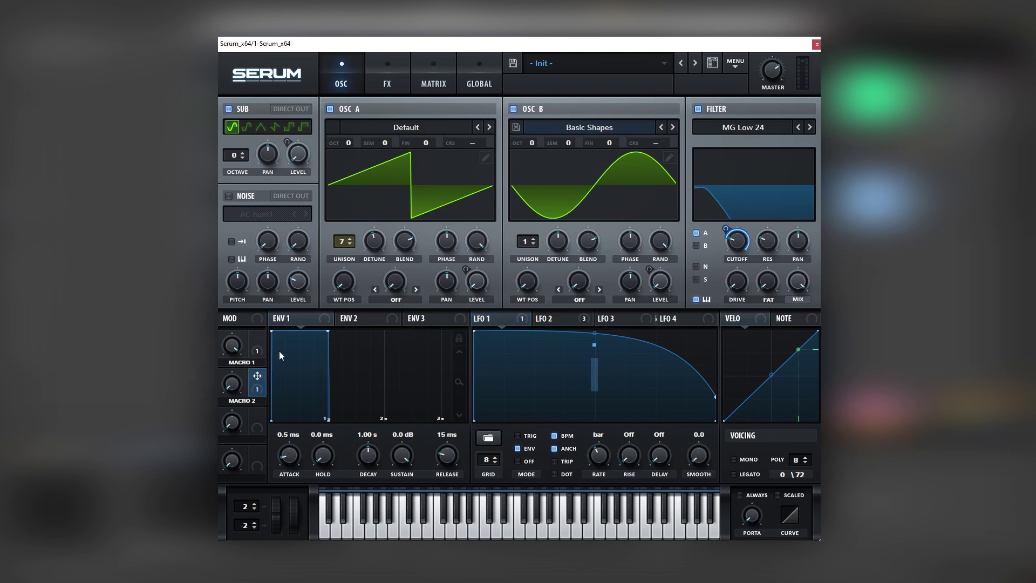
drag(236, 390, 227, 463)
mouse_move(231, 361)
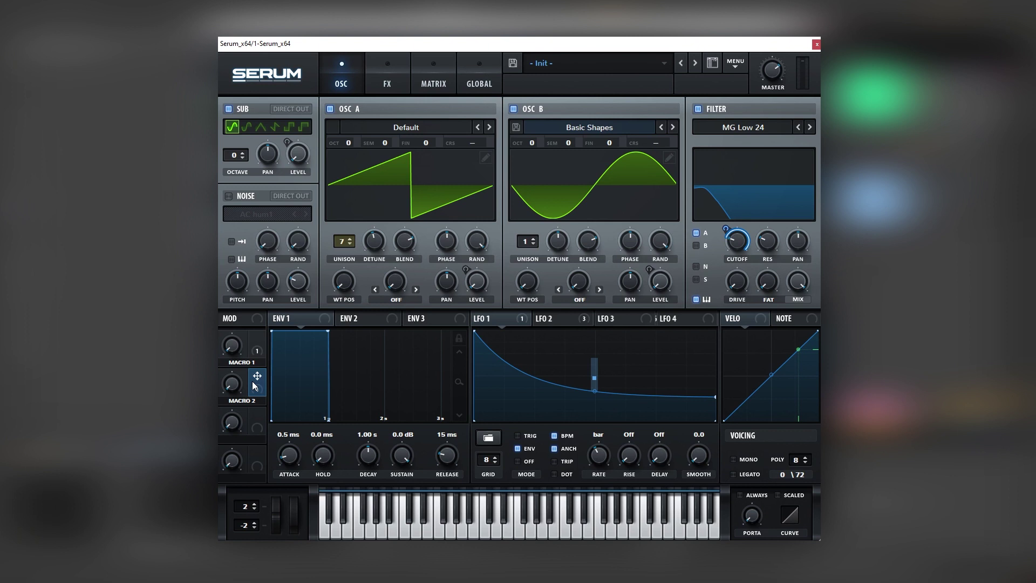
Step: Enable Tube distortion in the FX rack with drive around 80%
click(400, 87)
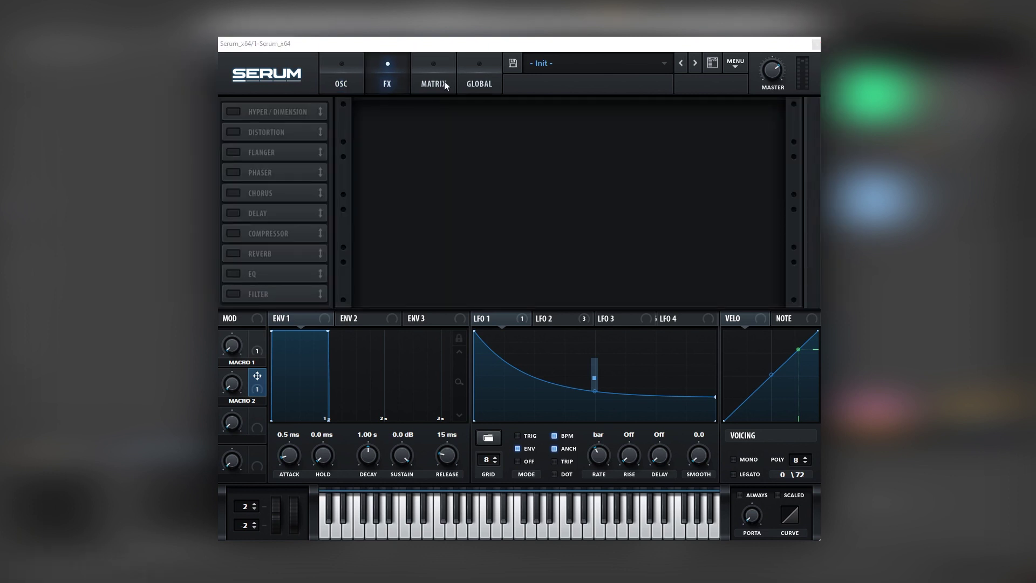
click(236, 131)
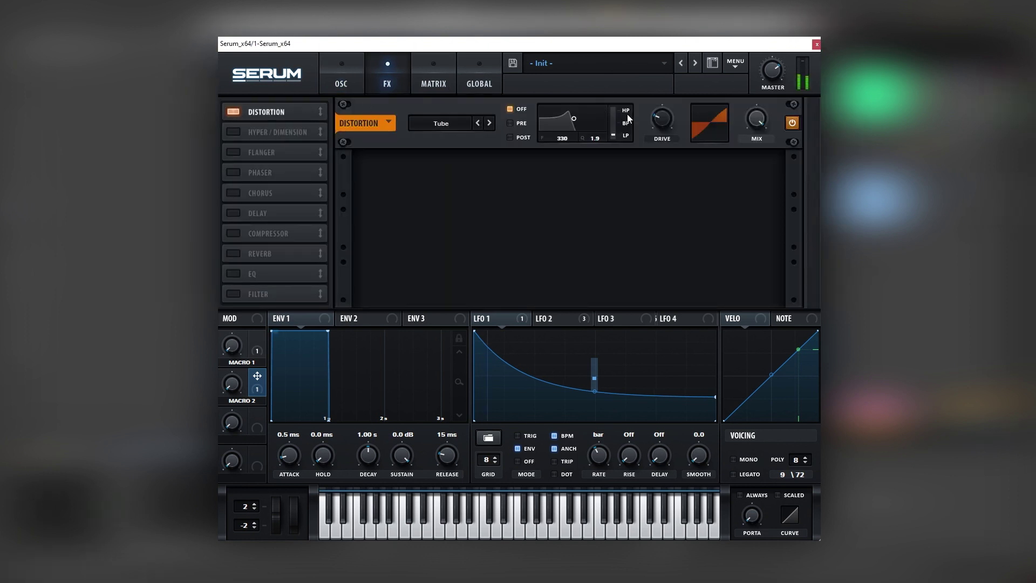
drag(672, 98, 685, 82)
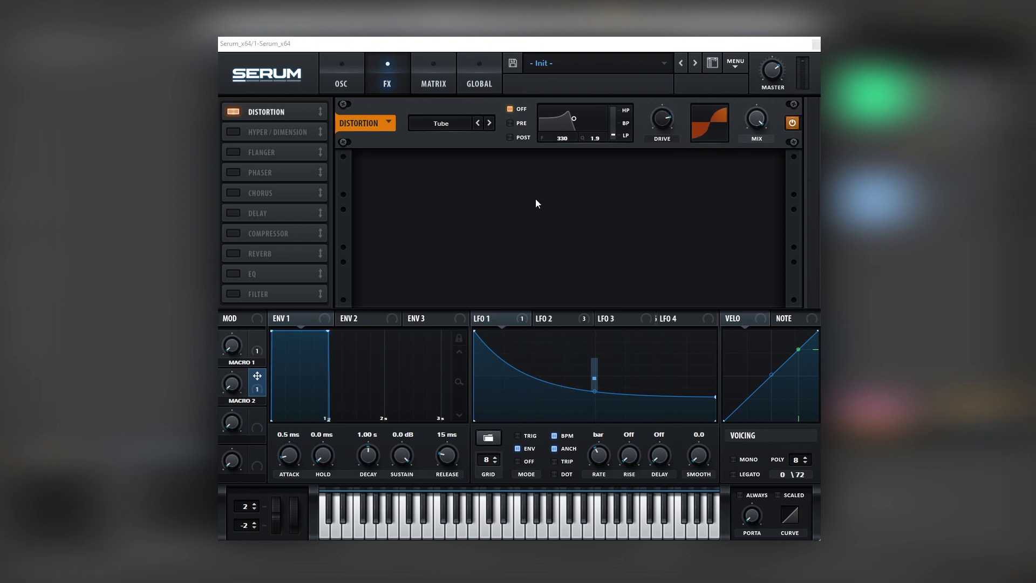
Step: Enable the chorus and switch its filter to HPF
click(233, 193)
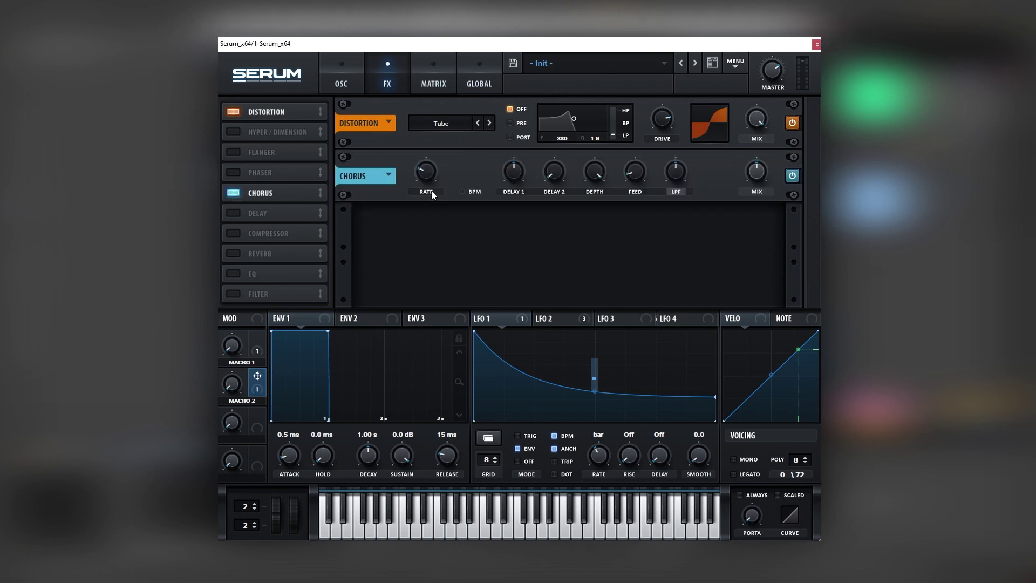
mouse_move(744, 184)
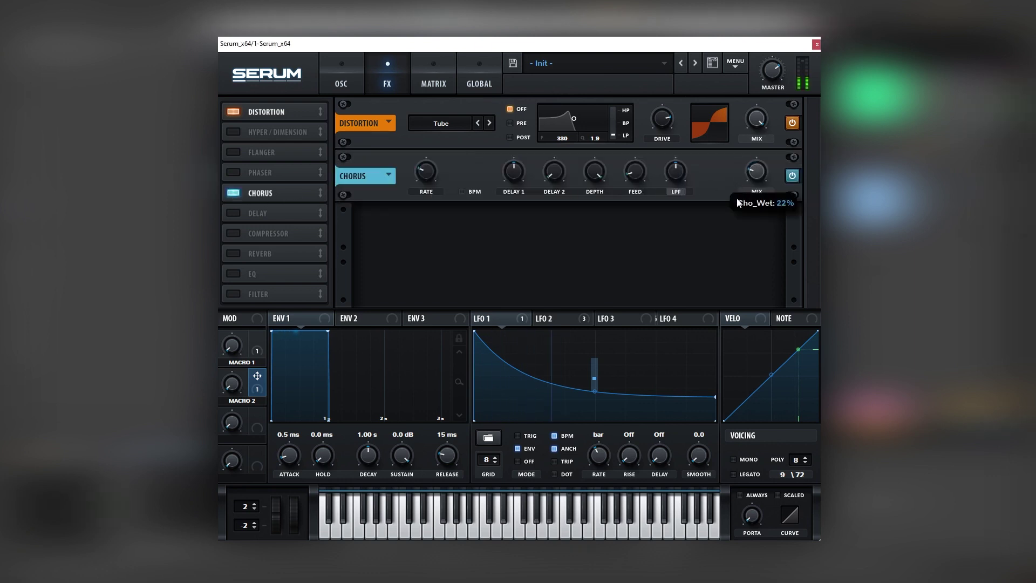
click(675, 192)
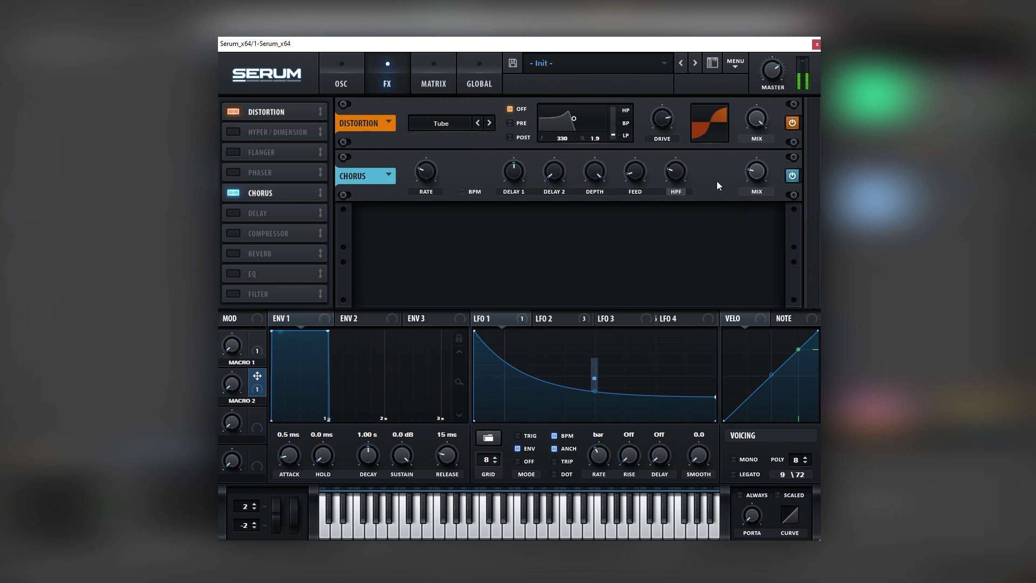
Step: Enable the compressor and boost its gain to 12.4 dB
click(235, 233)
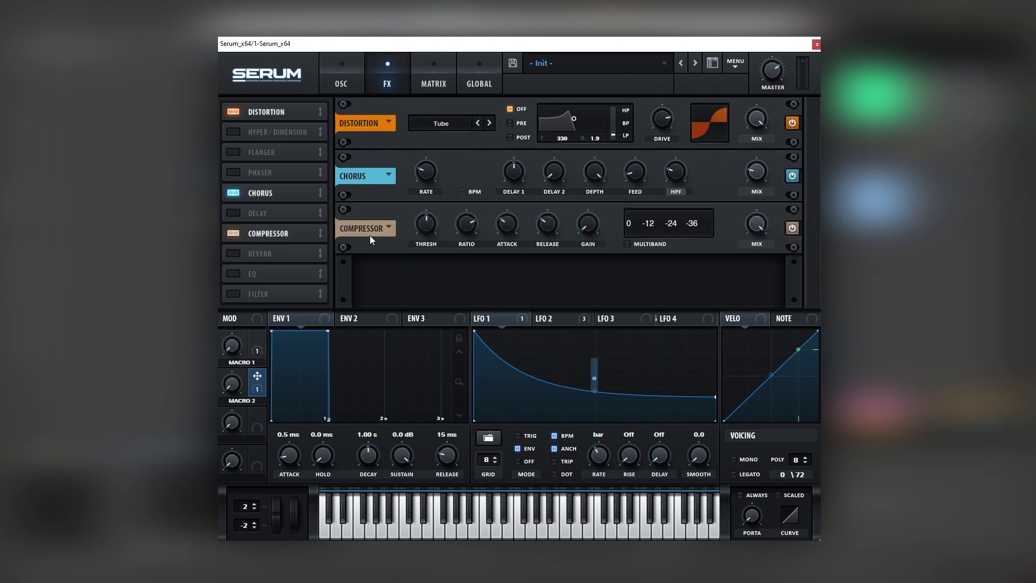
mouse_move(580, 224)
drag(587, 208, 581, 229)
Step: Enable the MG Low 6 filter effect, modulate its cutoff with LFO 2, and raise it to about 554 Hz
click(250, 295)
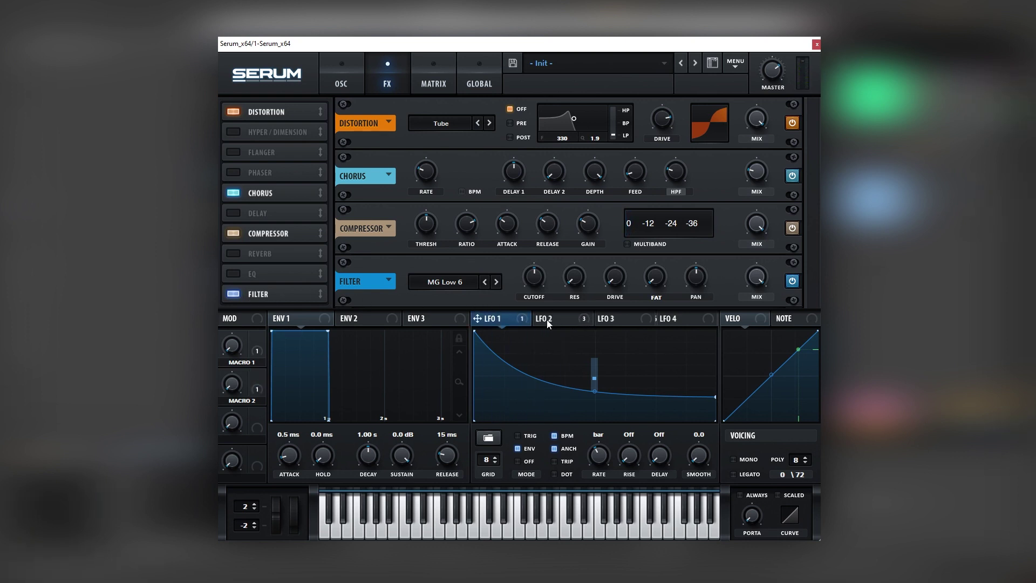
drag(551, 319, 535, 277)
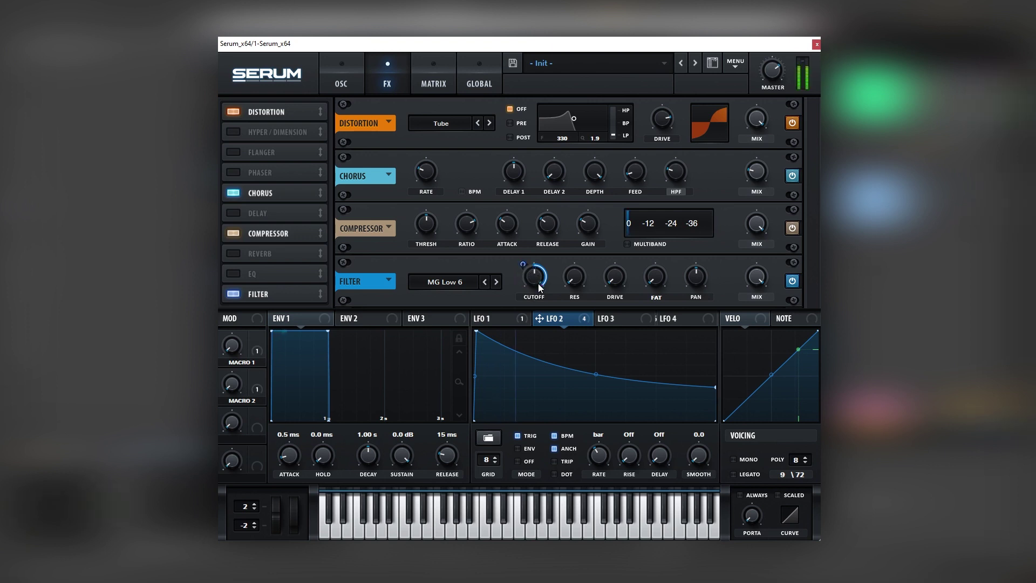
mouse_move(527, 277)
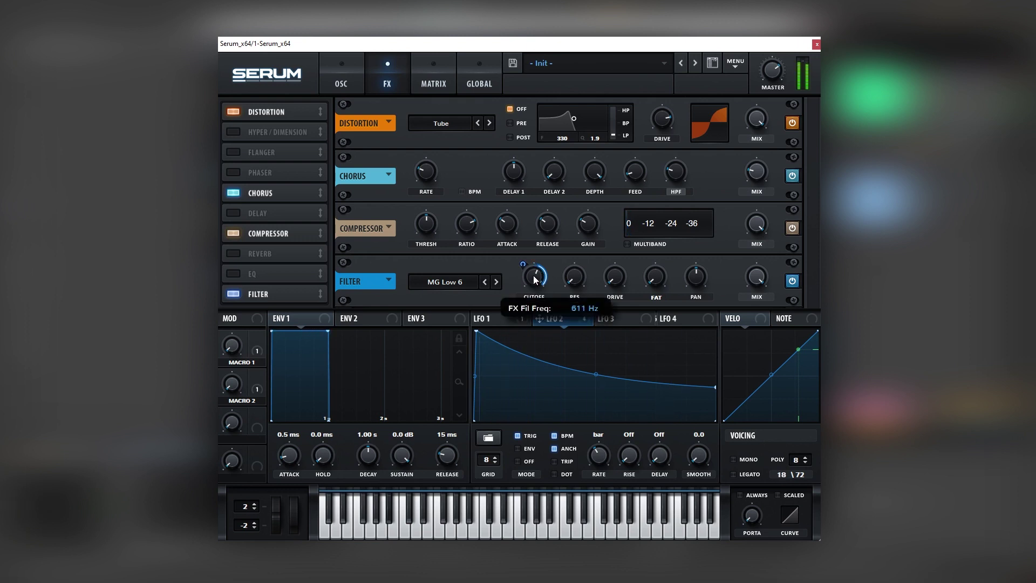
drag(530, 284, 535, 278)
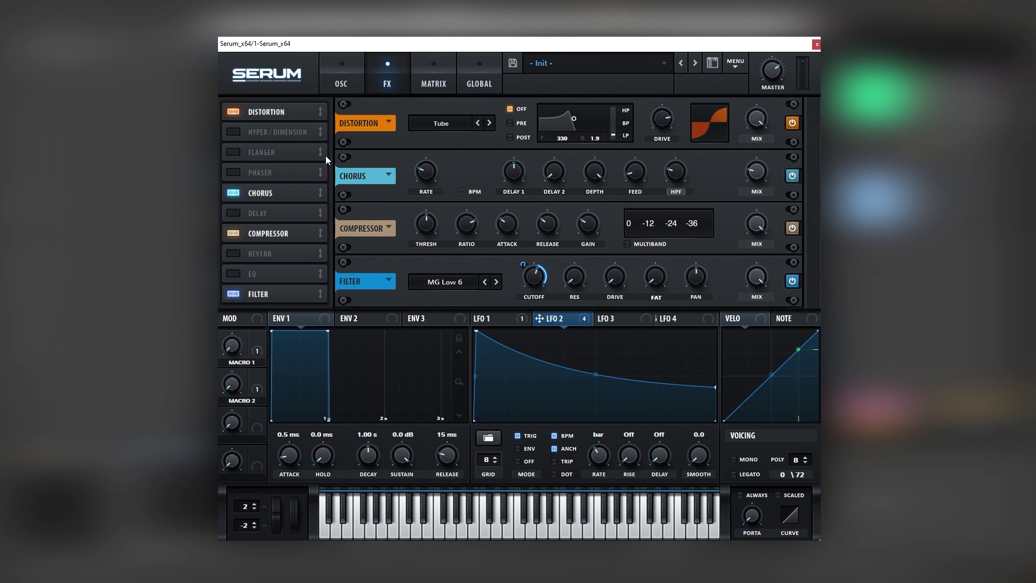
Step: On the oscillator page, turn Macro 1 nearly fully down and readjust both macros to open the cutoff
click(341, 78)
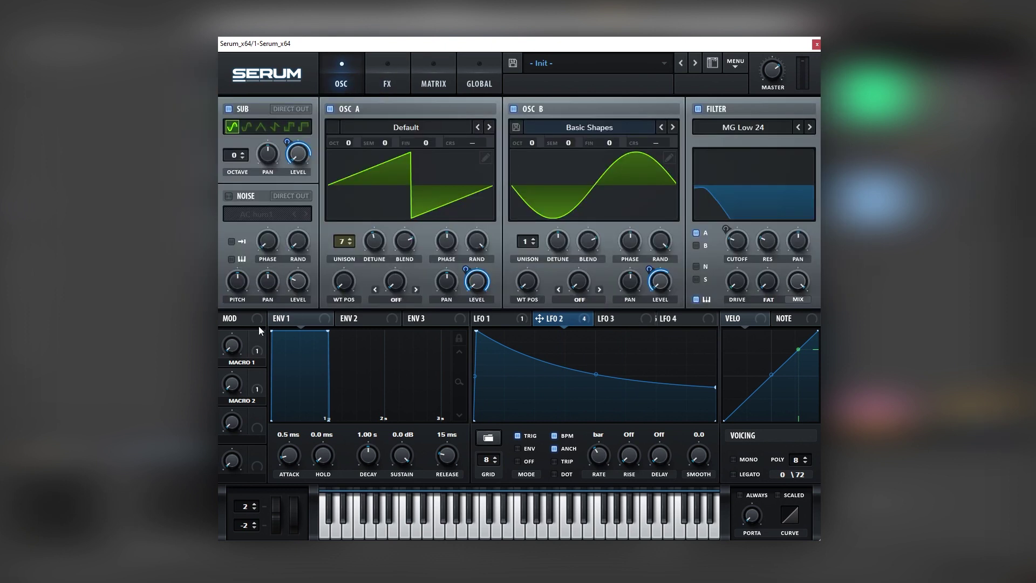
mouse_move(231, 343)
drag(231, 343, 270, 286)
mouse_move(237, 373)
mouse_down()
mouse_move(260, 323)
mouse_move(246, 381)
mouse_up()
Step: Select the 215 Hz boost band on the first EQ Eight and start playback
click(391, 89)
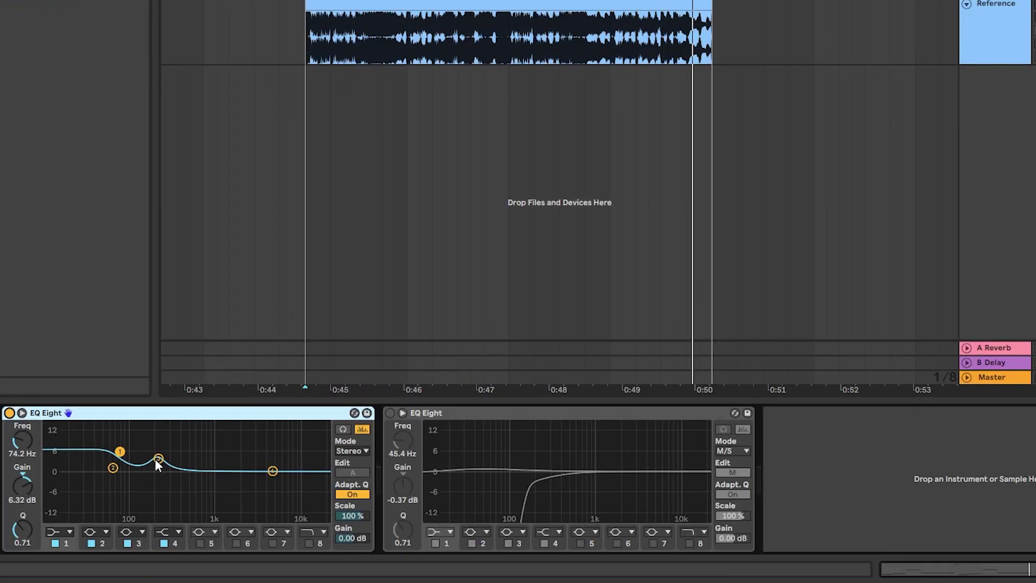
click(156, 460)
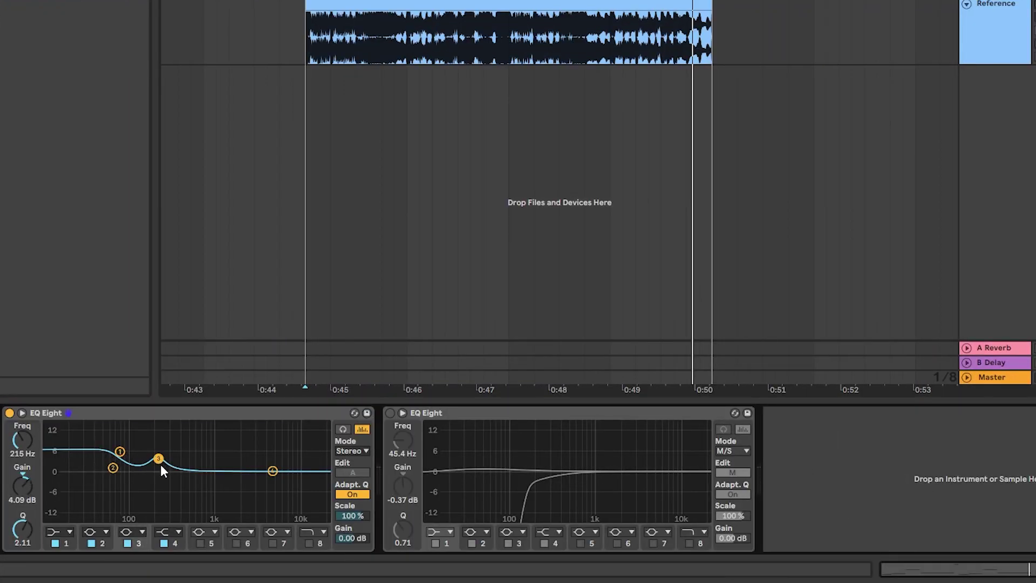
key(space)
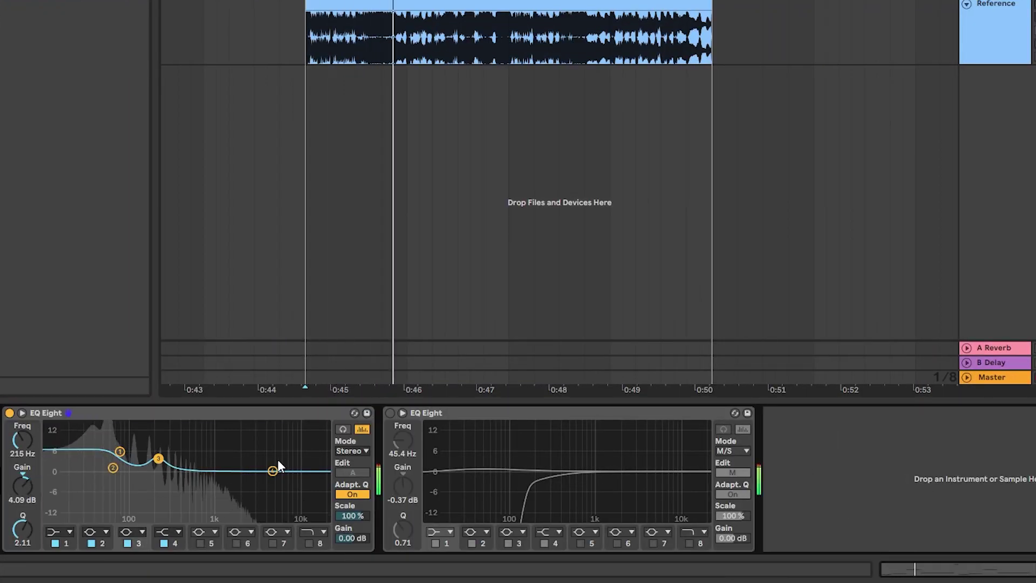
Step: Turn on the second EQ Eight in side-channel edit mode, high-passing the side around 160 Hz
click(390, 413)
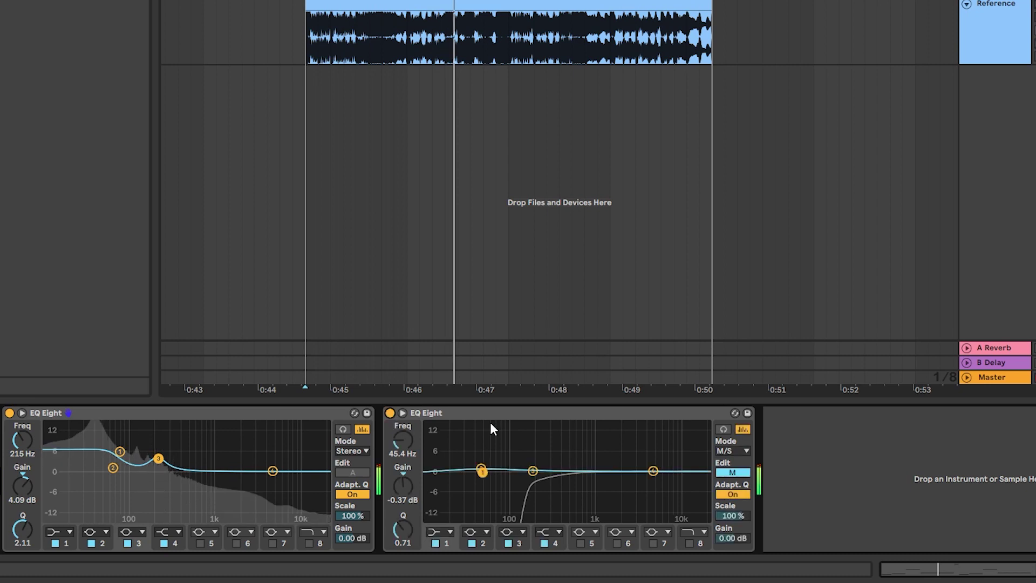
click(732, 473)
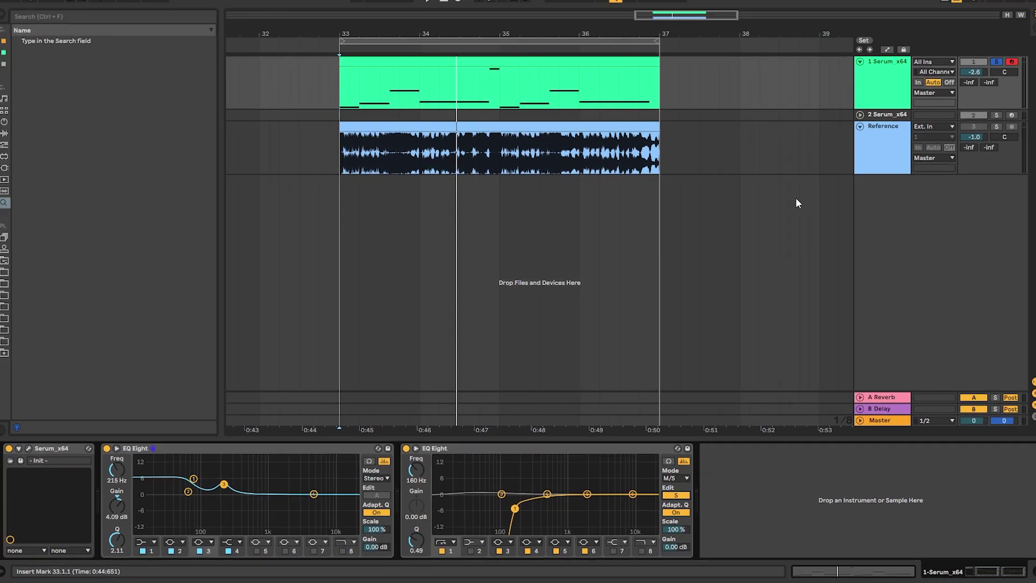
key(space)
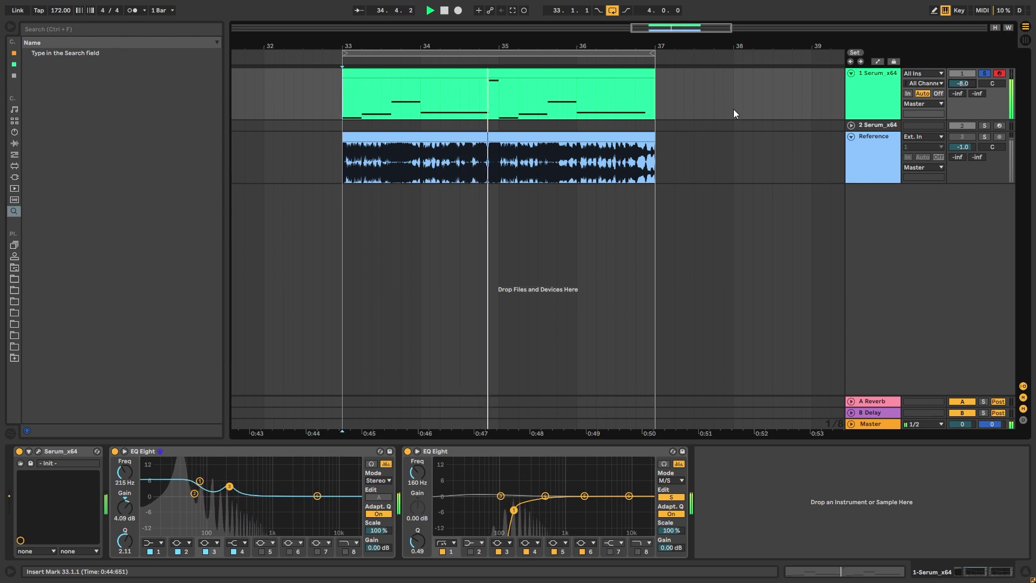
Step: Select the Reference track to show its empty effects chain
click(996, 135)
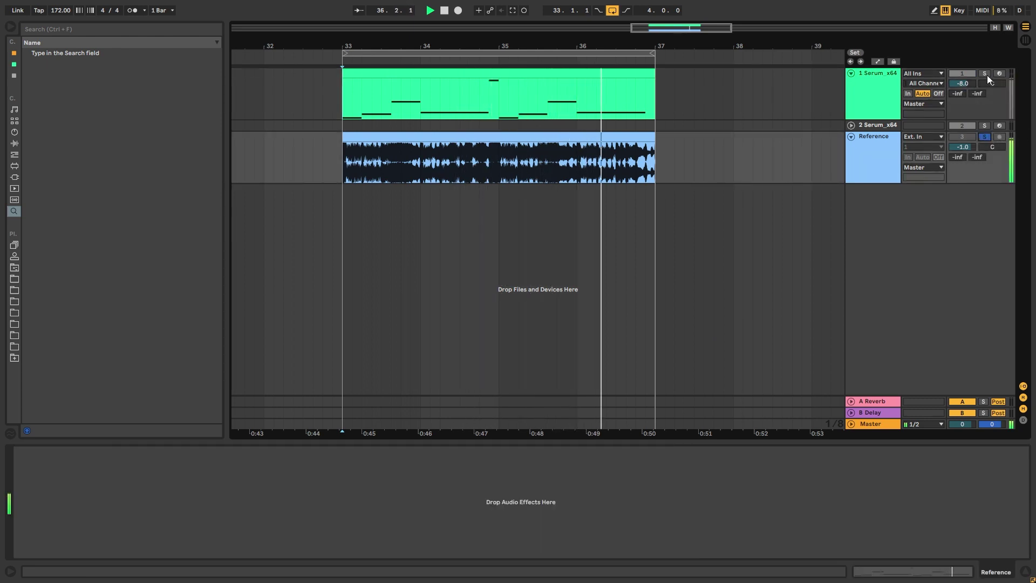